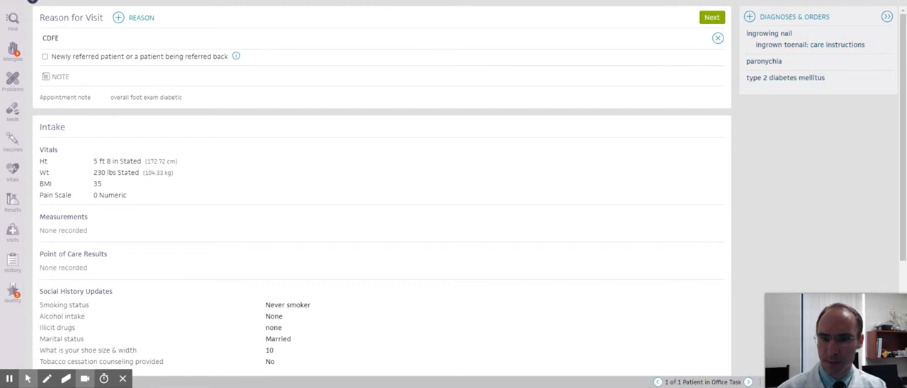
Step: Advance from the visit intake through the History of Present Illness and Review of Systems to the Physical Exam
click(420, 1)
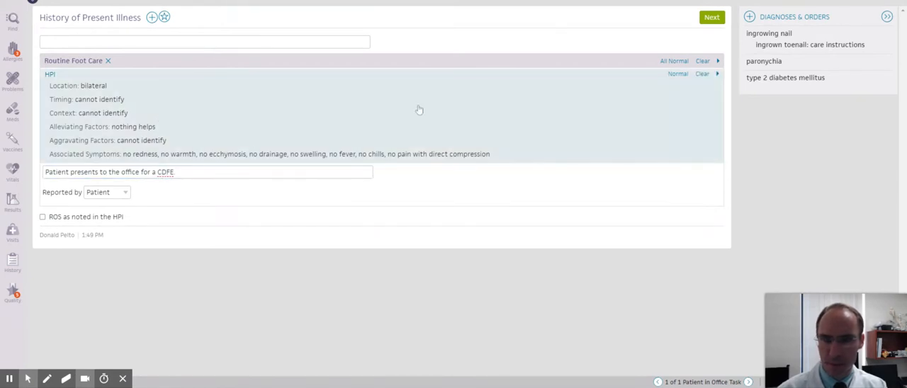
click(711, 17)
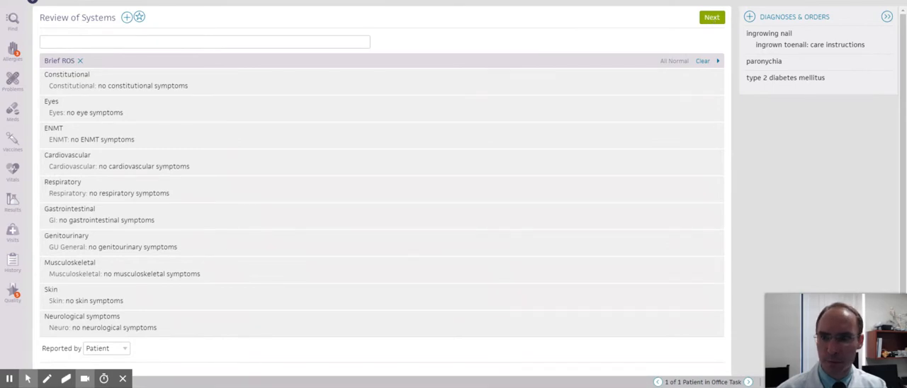
click(712, 17)
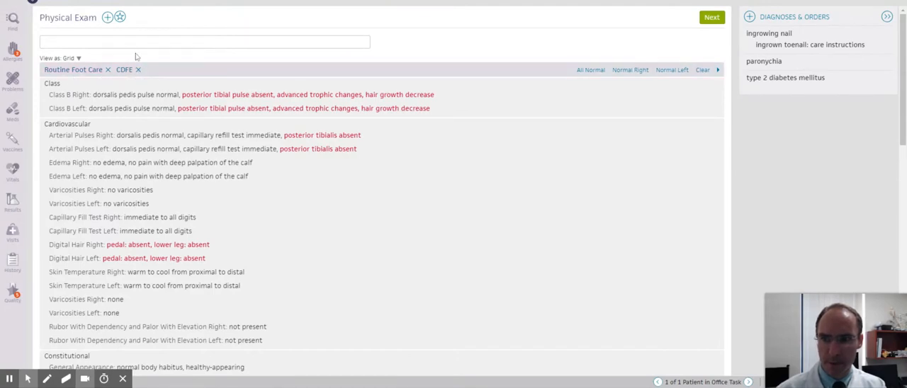
Step: Look through the available physical exam templates and remove the Routine Foot Care template, keeping CDFE
click(107, 19)
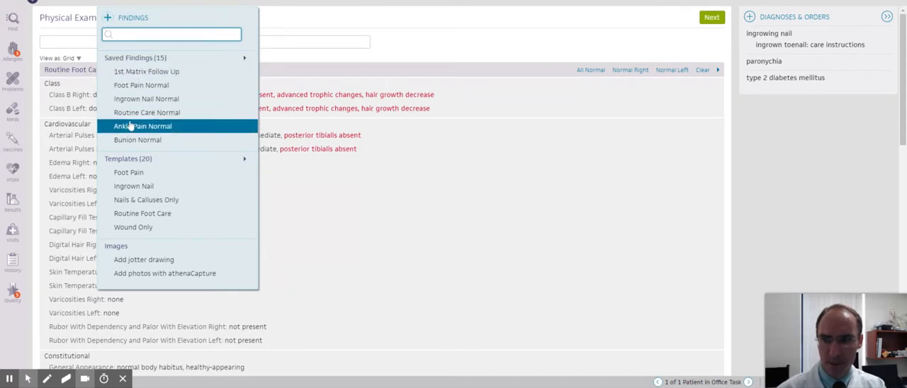
click(130, 159)
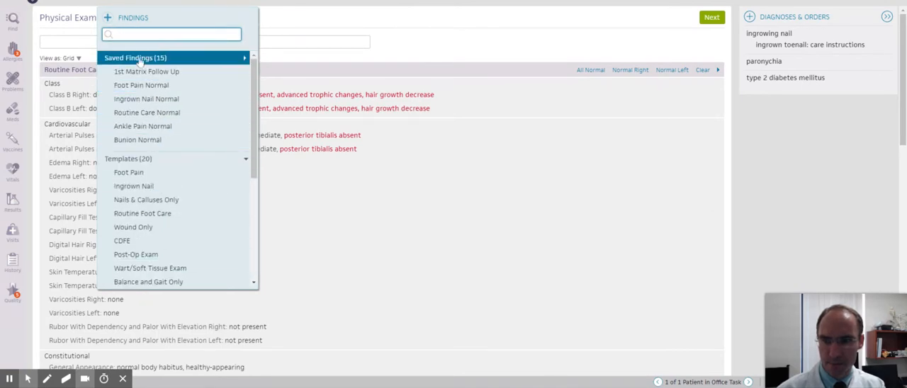
click(81, 44)
click(108, 70)
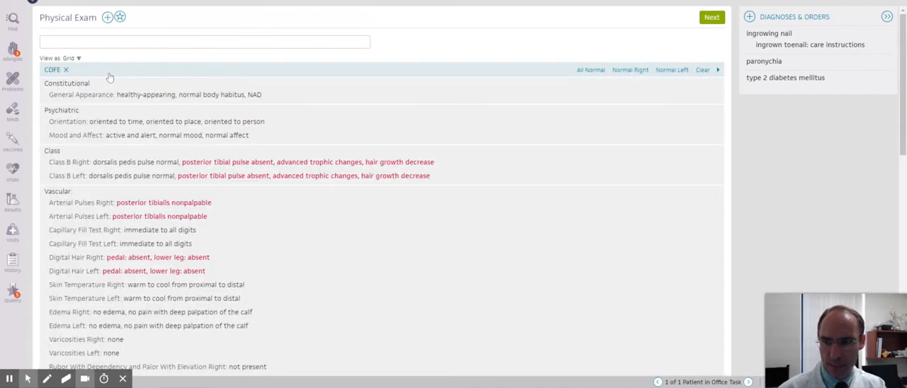
Step: Expand the Constitutional, Psychiatric and Class sections of the CDFE exam to review their findings
click(164, 94)
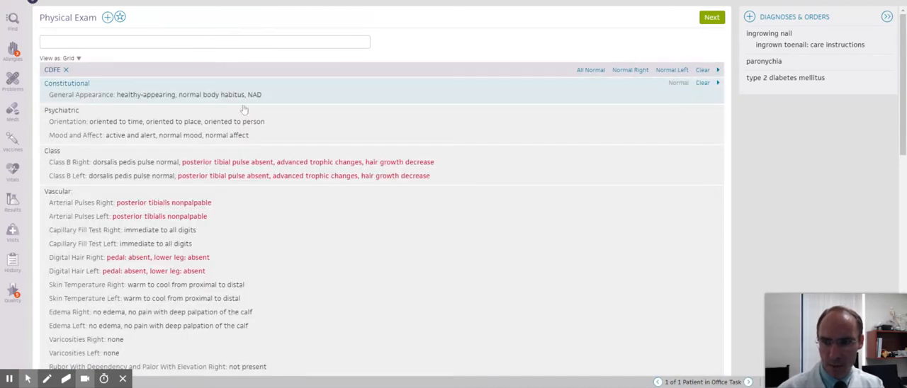
scroll(234, 142, down, 2)
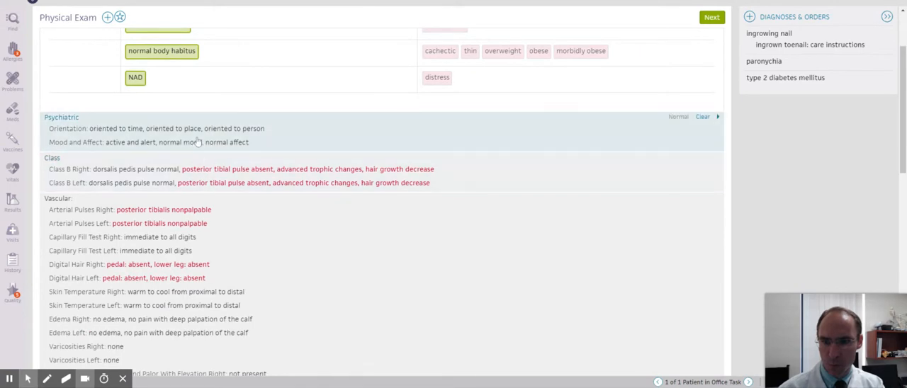
click(186, 147)
scroll(167, 169, down, 3)
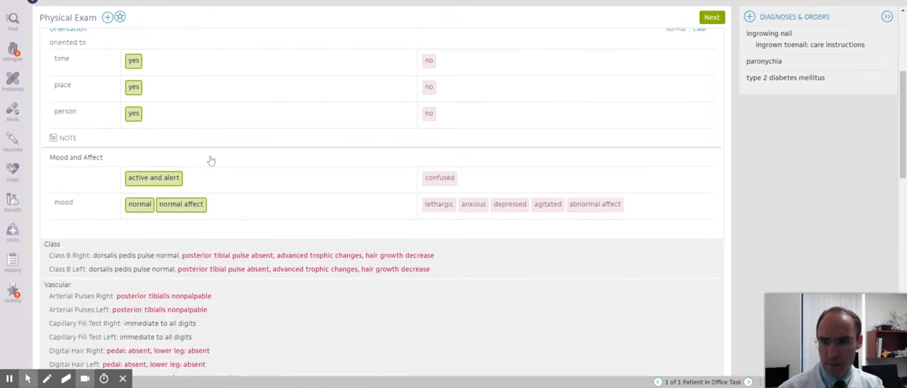
click(191, 217)
scroll(250, 128, down, 4)
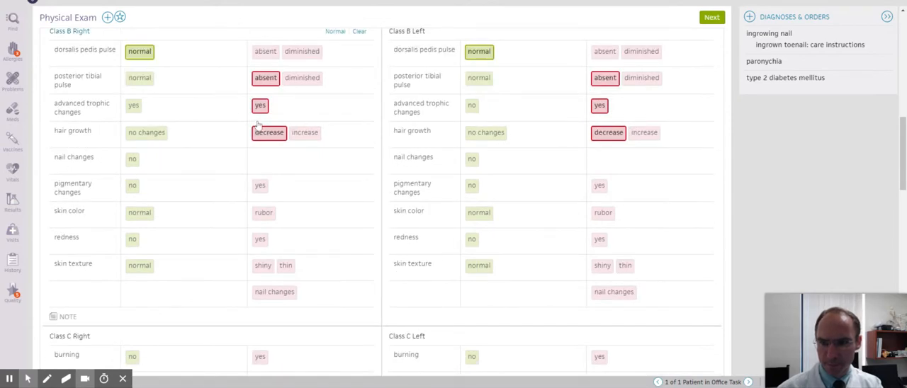
Step: Expand the Vascular section and review the capillary fill, digital hair, skin temperature and edema findings for both feet
scroll(298, 117, down, 4)
scroll(275, 124, down, 4)
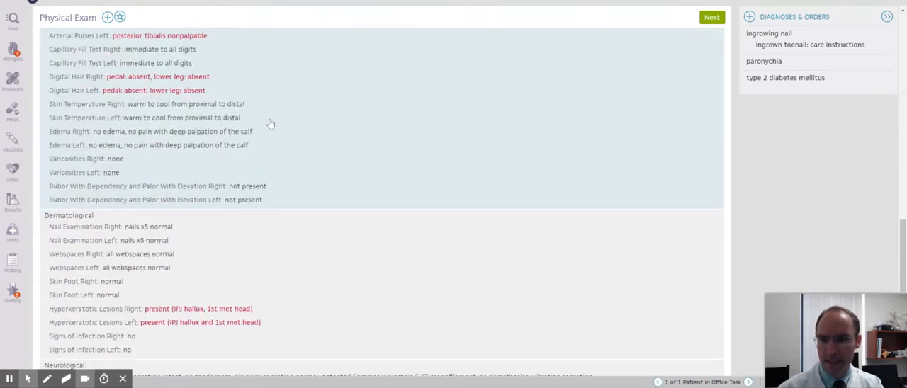
click(270, 124)
scroll(317, 108, down, 2)
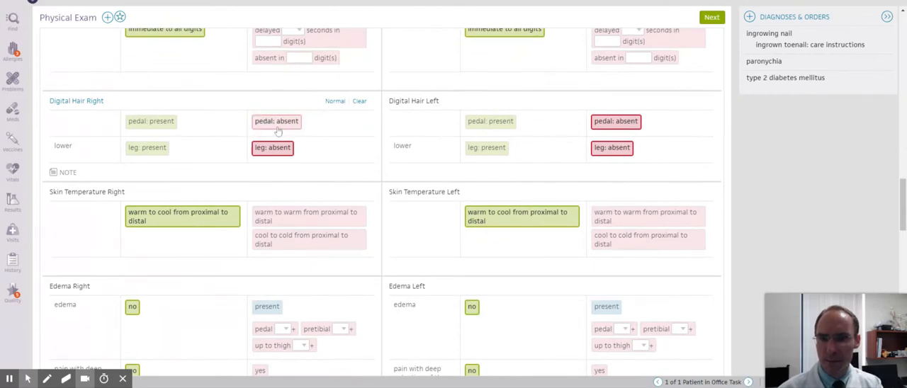
scroll(551, 137, down, 3)
scroll(551, 137, down, 10)
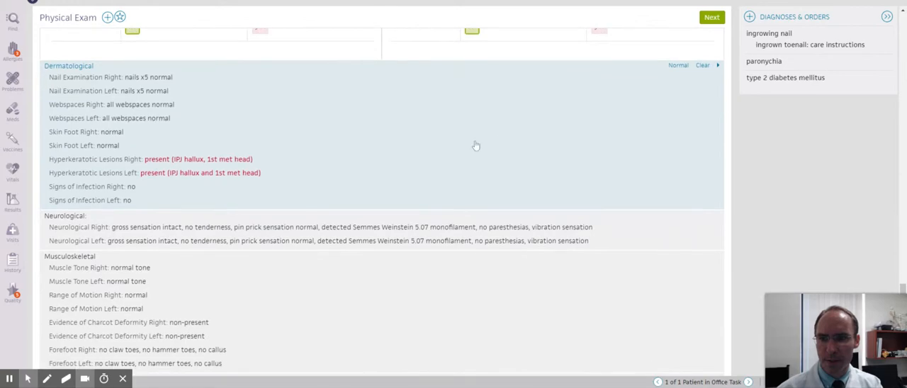
Step: In the dermatological findings, mark the left nails as incurvated and purulent, with the detail "medial hallux region"
click(476, 144)
scroll(521, 121, down, 2)
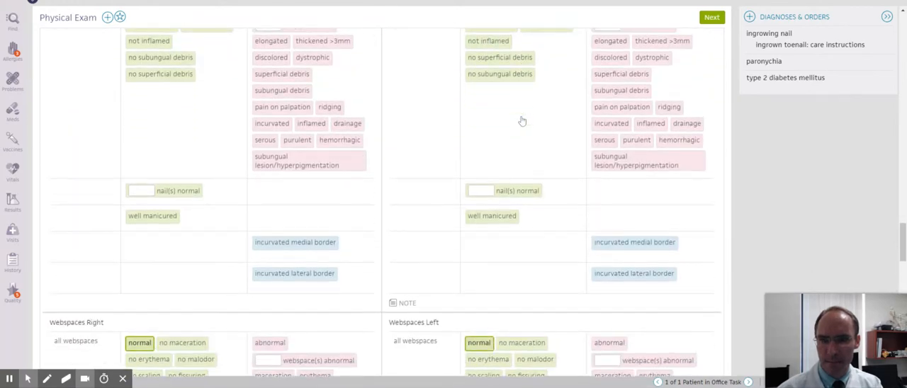
scroll(522, 121, up, 2)
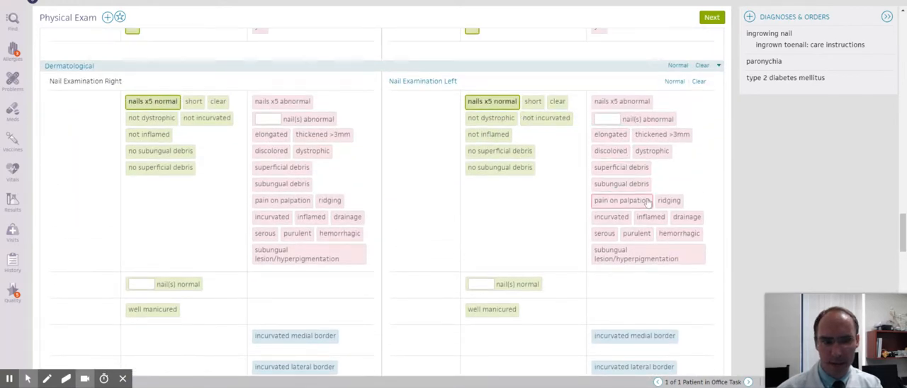
scroll(605, 198, up, 1)
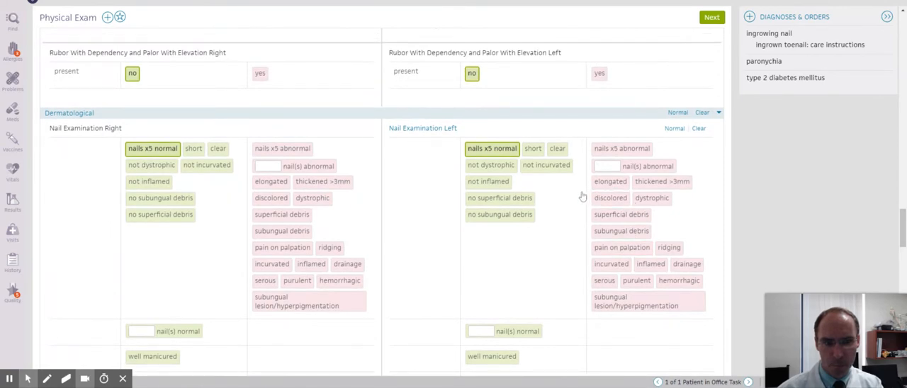
scroll(581, 196, down, 1)
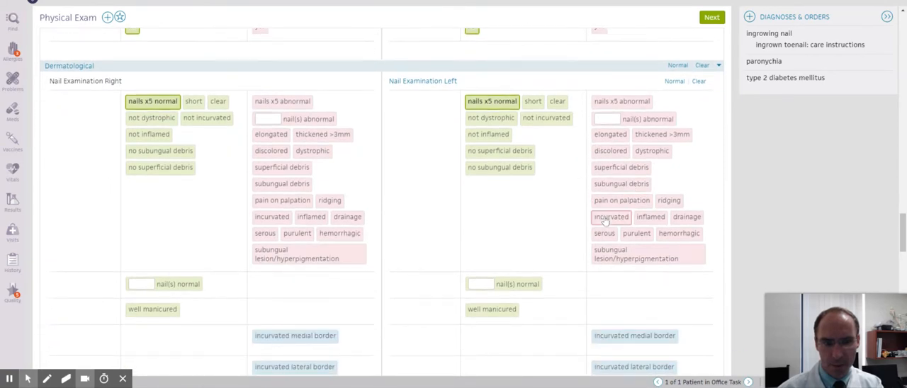
click(604, 219)
click(632, 234)
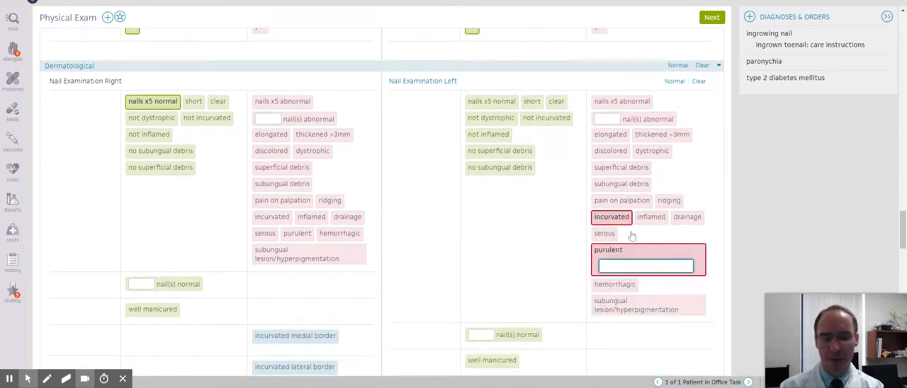
text(medial hallux region)
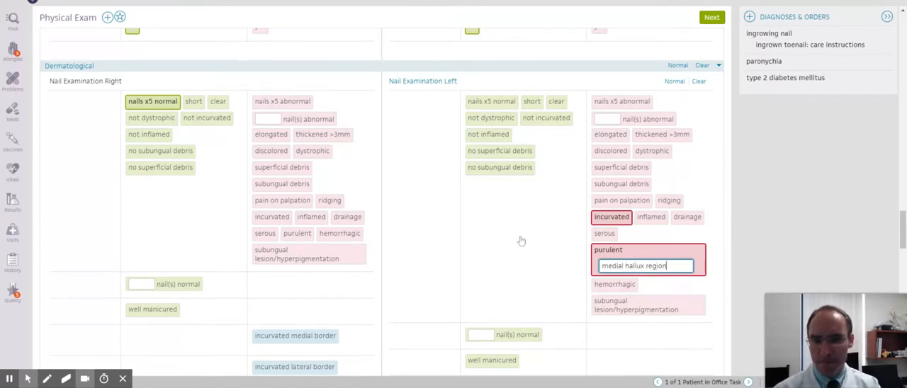
Step: Mark maceration in the right foot's webspaces with the detail "4th webspace"
scroll(522, 241, down, 5)
scroll(509, 236, down, 8)
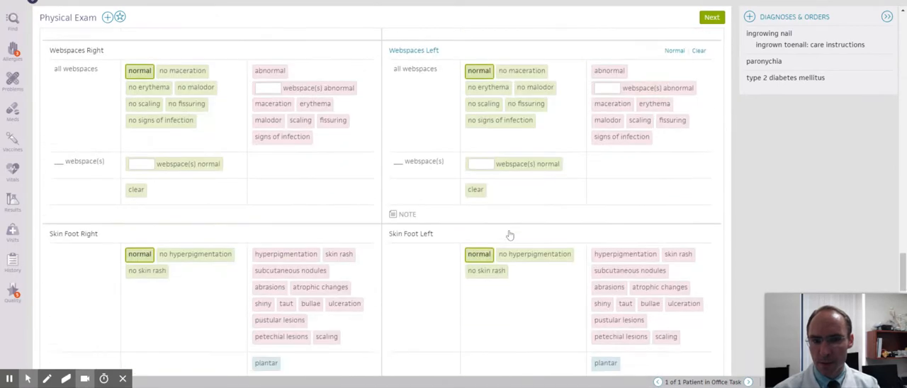
scroll(511, 235, up, 5)
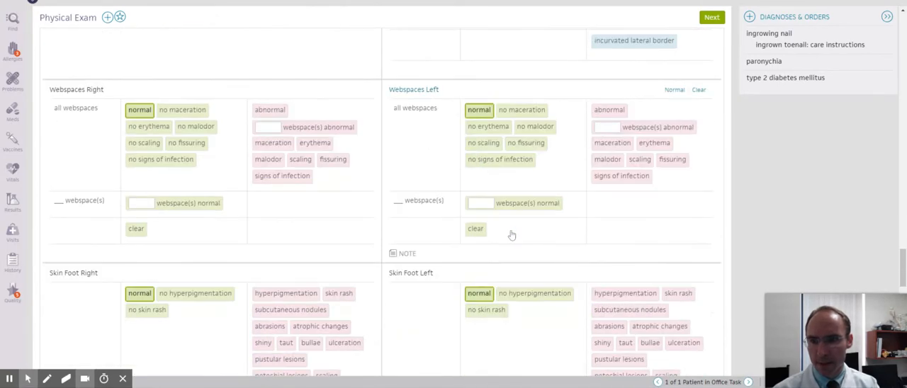
click(274, 143)
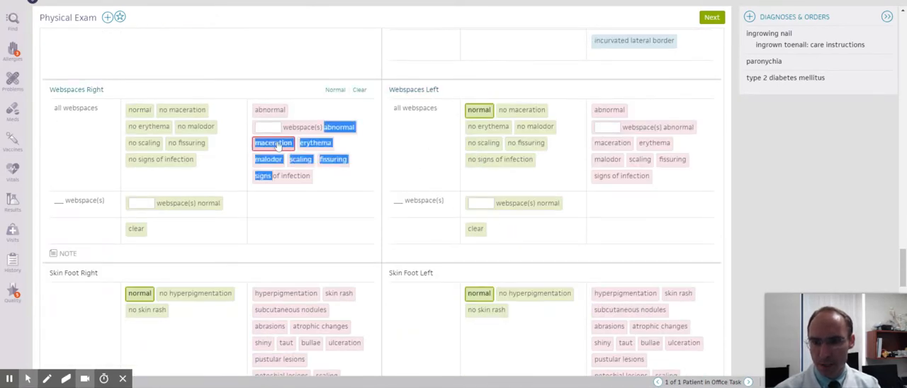
text(4th webspace)
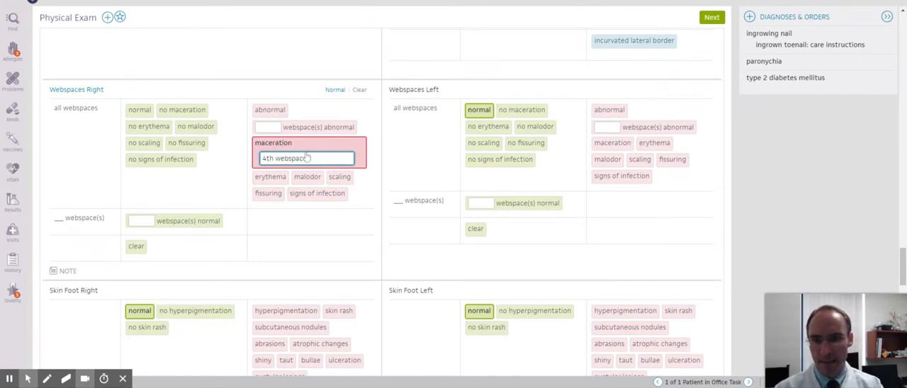
Step: Mark maceration in the left foot's webspaces and copy the "4th webspace" detail over from the right foot
key(ctrl+shift+Left)
key(ctrl+shift+Left)
key(ctrl+c)
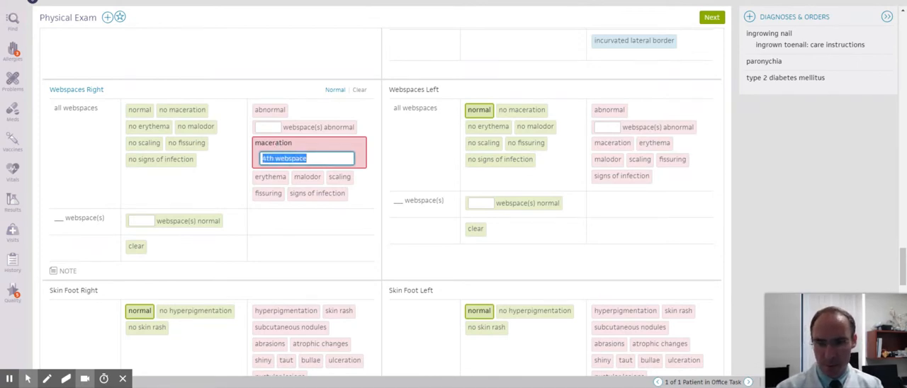
double_click(598, 145)
key(ctrl+v)
Step: Expand the Neurological section and set vibration sensation to absent for both feet
scroll(534, 165, down, 1)
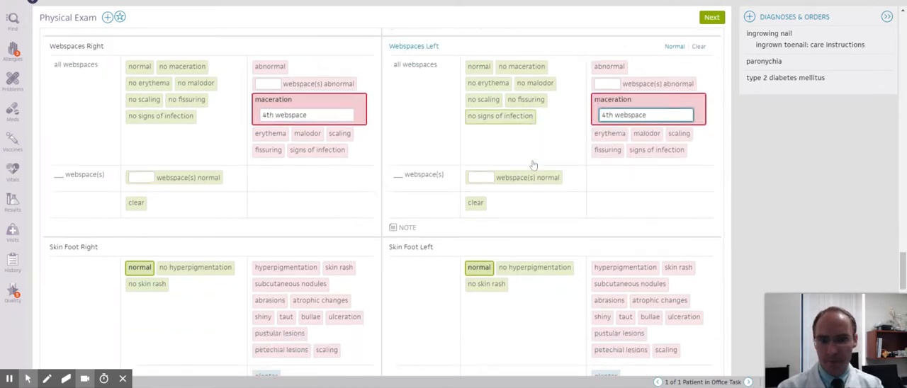
scroll(533, 164, down, 5)
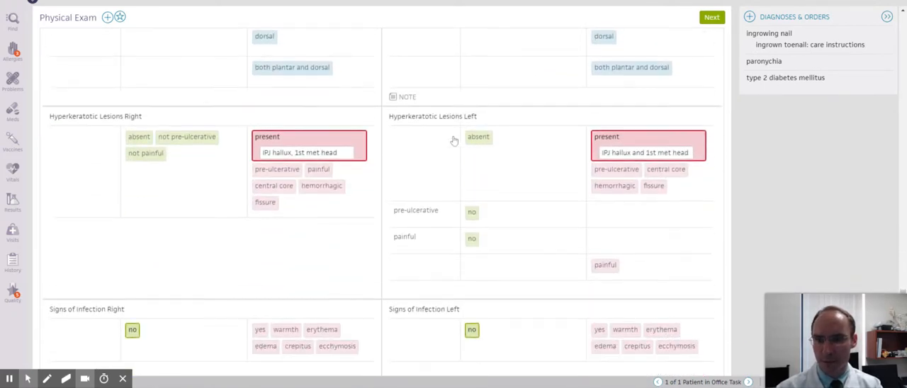
scroll(453, 141, down, 1)
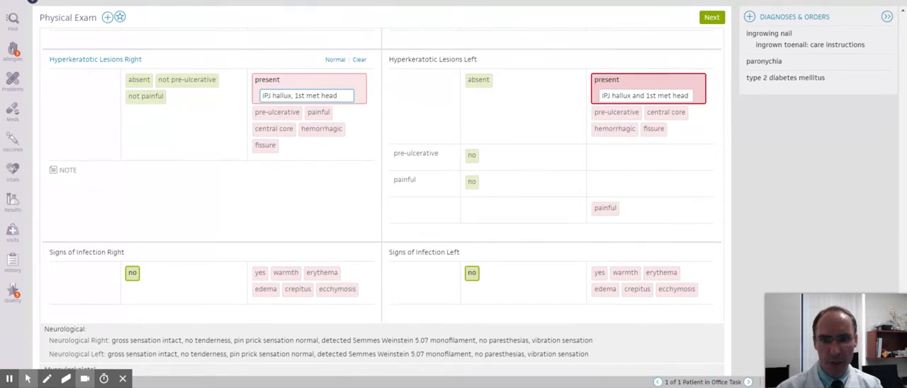
scroll(601, 152, down, 2)
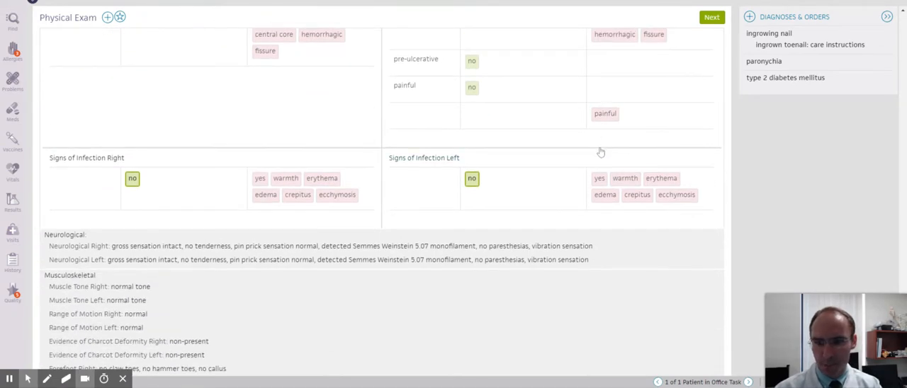
scroll(601, 151, down, 2)
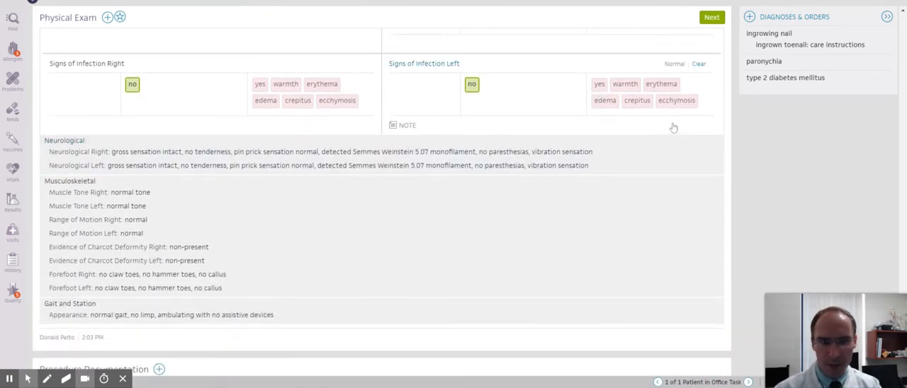
click(500, 151)
scroll(591, 132, down, 7)
scroll(591, 132, up, 4)
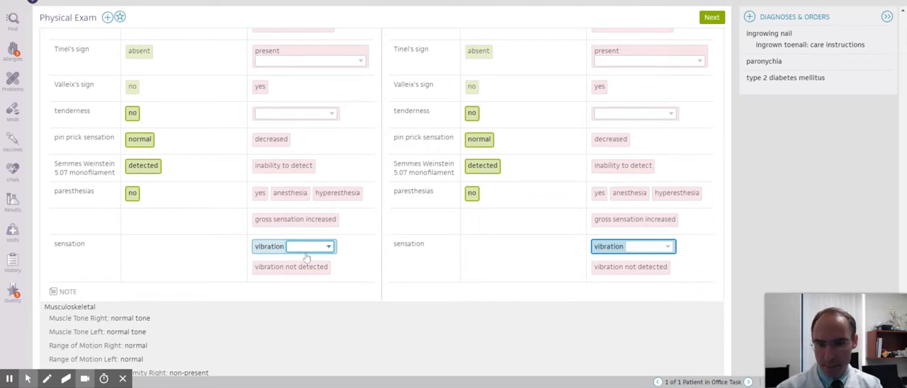
click(306, 258)
click(646, 250)
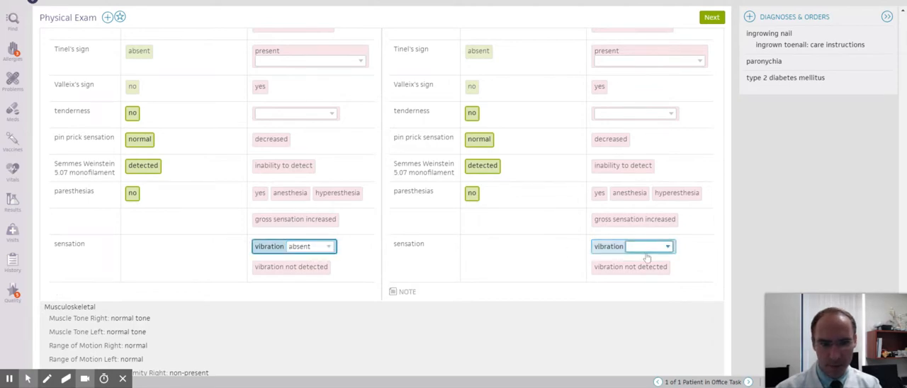
click(647, 257)
Step: Record inability to detect the Semmes Weinstein 5.07 monofilament and mark paresthesias as yes for both feet
click(604, 169)
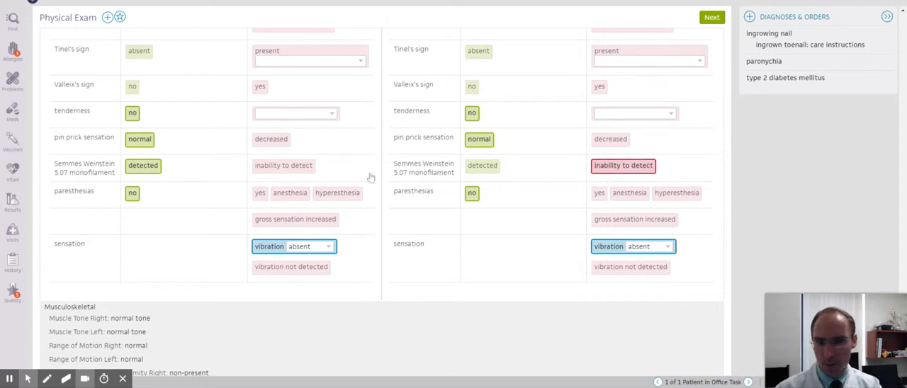
click(285, 167)
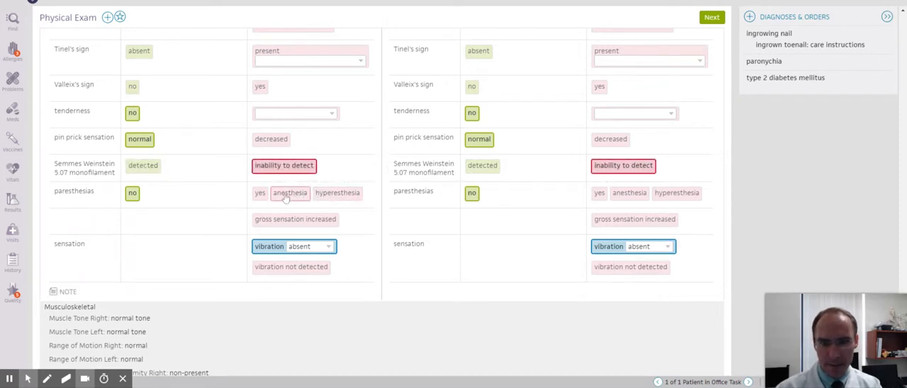
click(260, 194)
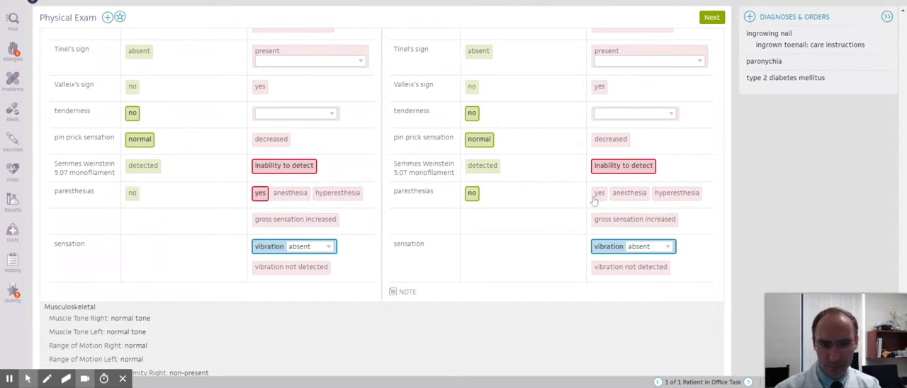
click(597, 195)
scroll(482, 203, down, 5)
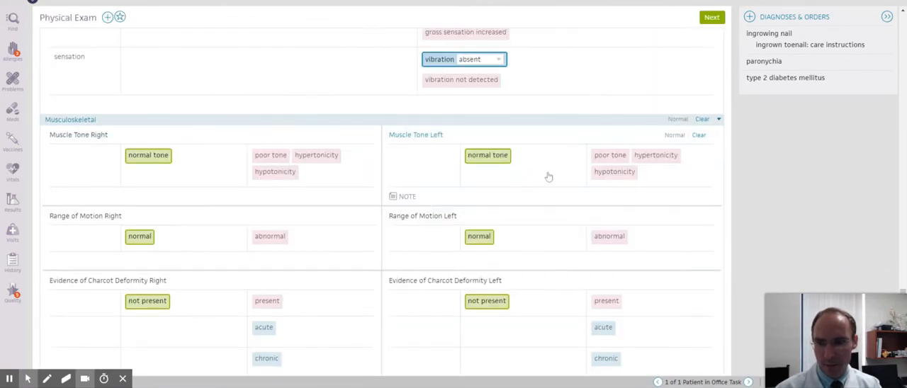
Step: Review the Musculoskeletal findings and procedure documentation, and move on to the Assessment & Plan
scroll(548, 177, down, 5)
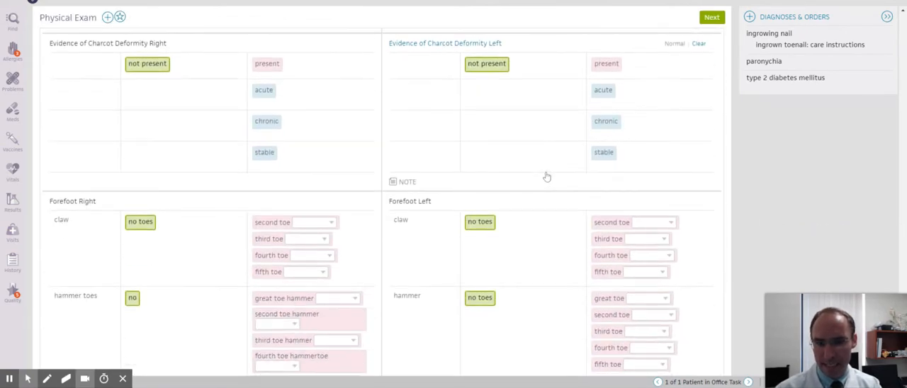
scroll(547, 176, up, 4)
click(480, 189)
scroll(478, 219, down, 6)
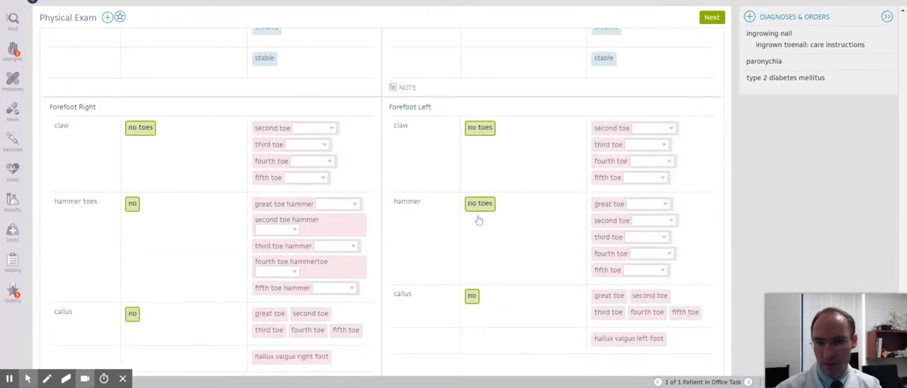
scroll(479, 220, down, 5)
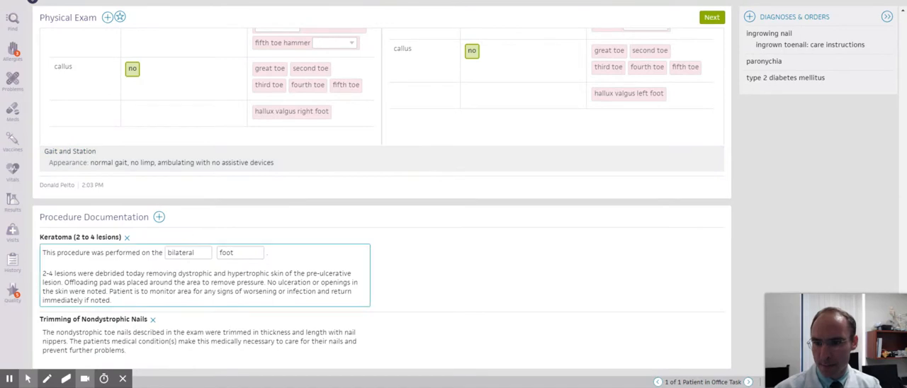
click(711, 19)
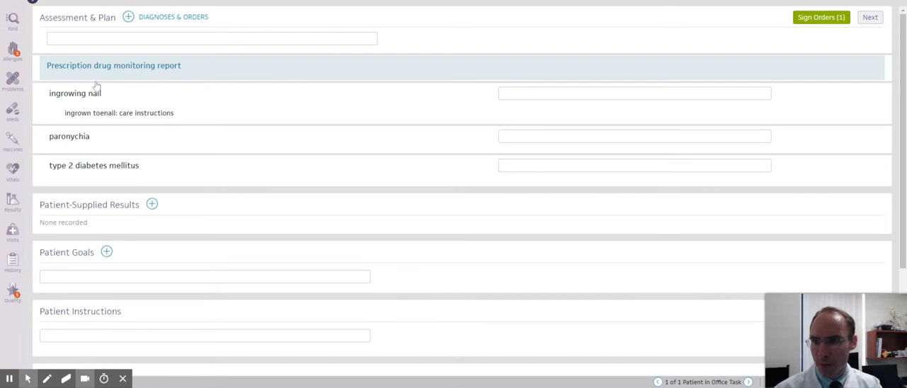
Step: Show the ICD-10 code assigned to type 2 diabetes mellitus and look through its alternative ICD-10 codes
click(92, 168)
scroll(166, 151, down, 2)
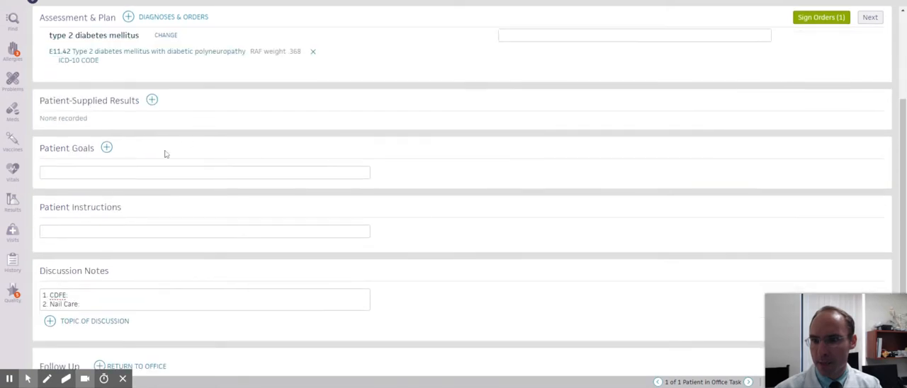
click(189, 54)
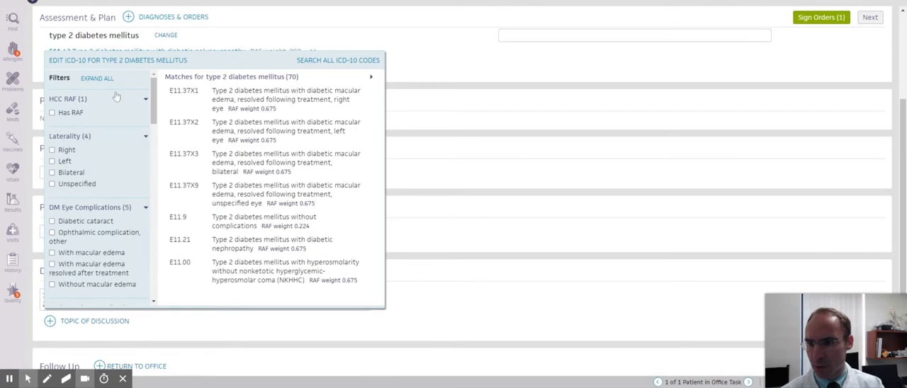
click(449, 63)
scroll(439, 90, up, 2)
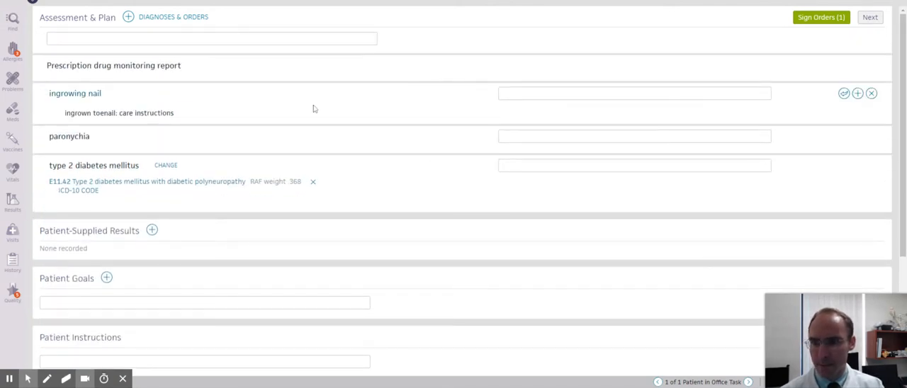
scroll(366, 116, down, 2)
scroll(318, 121, up, 2)
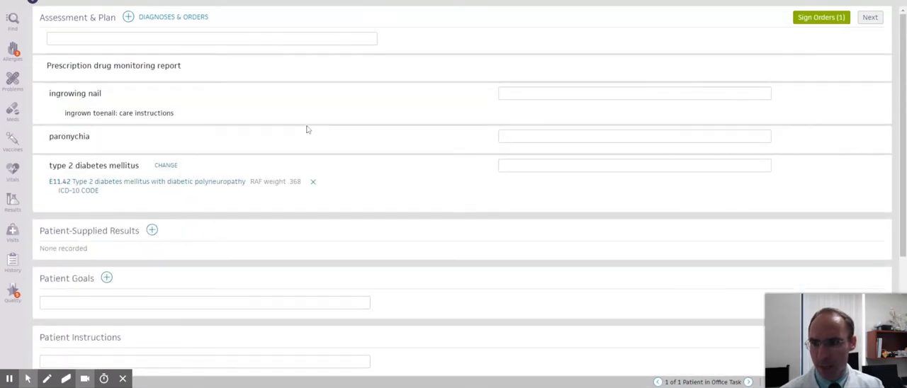
Step: Insert the CDFE_Complete text into the discussion notes and append "Patient has higher risk of foot issues due to neuropathy and PVD."
scroll(403, 118, down, 2)
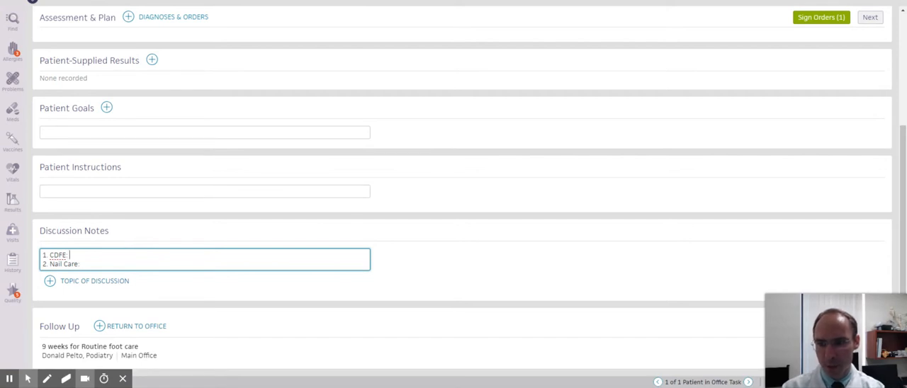
key(Return)
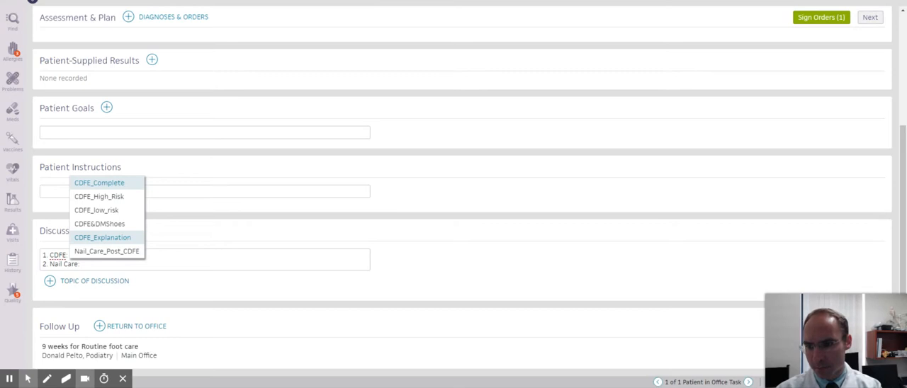
key(Down)
key(Up)
key(Return)
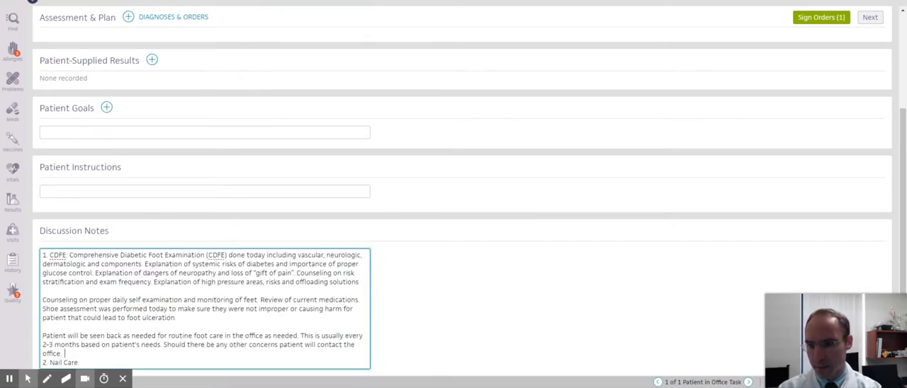
text(Patient)
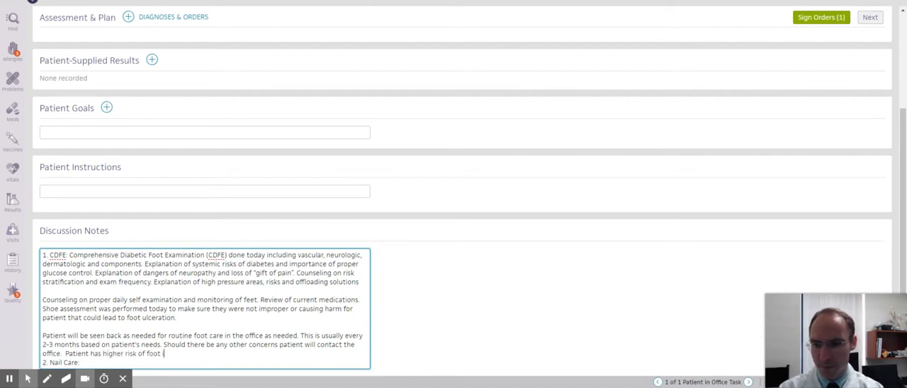
text(has higher risk of foot issues due to neuropathy and PVD.)
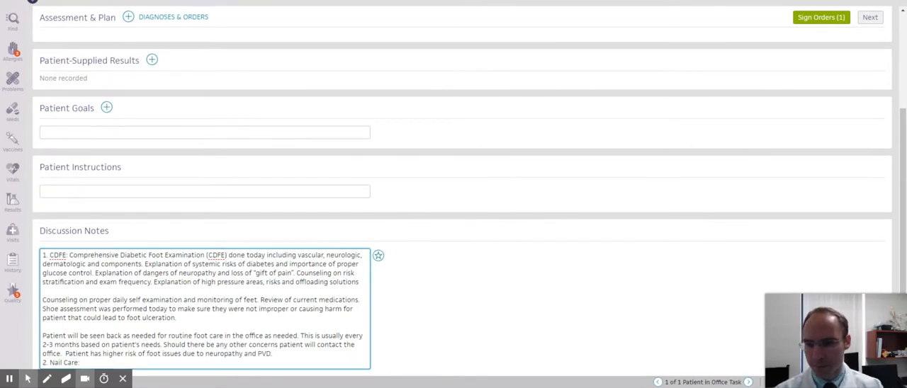
Step: Insert the Nail_Care text after "2. Nail Care:" in the discussion notes
scroll(461, 212, down, 2)
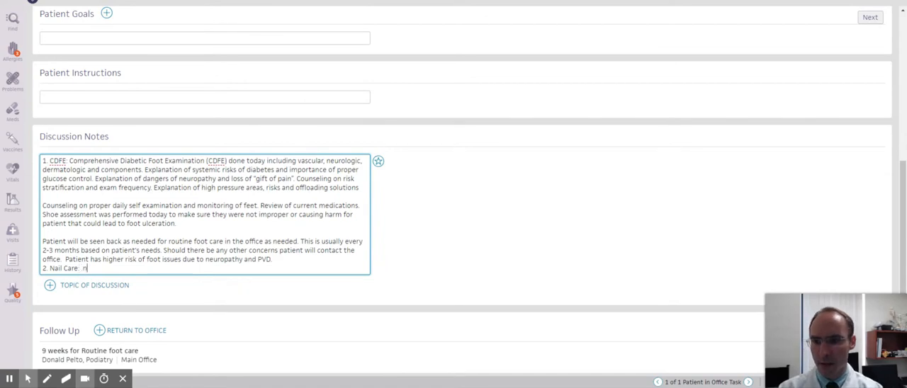
key(BackSpace)
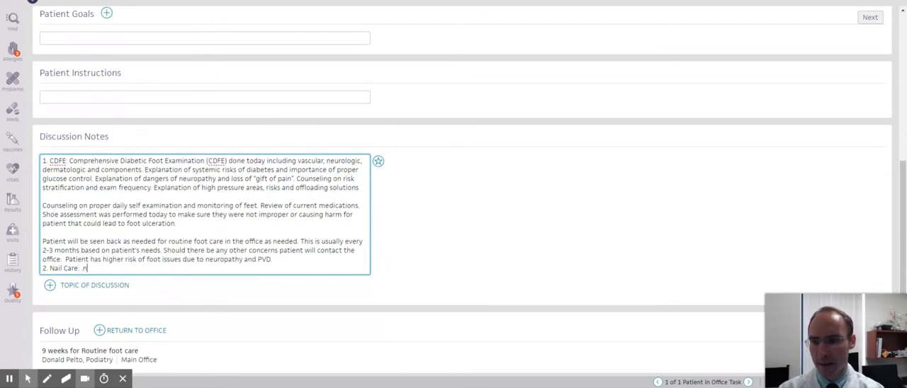
text(.nail)
key(Down)
key(Down)
key(Down)
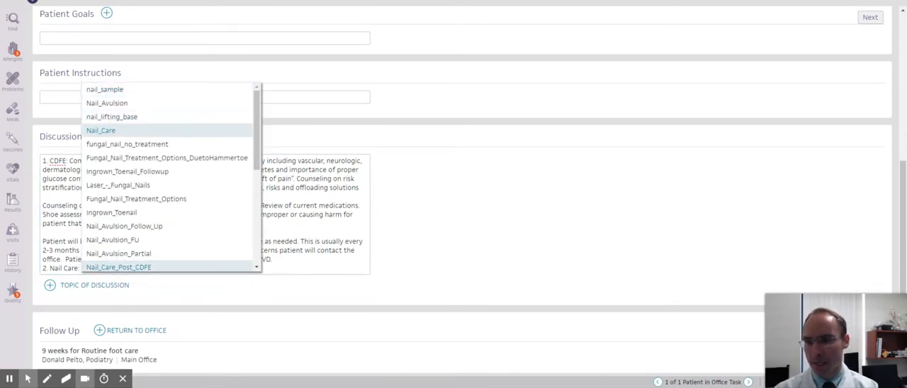
key(Return)
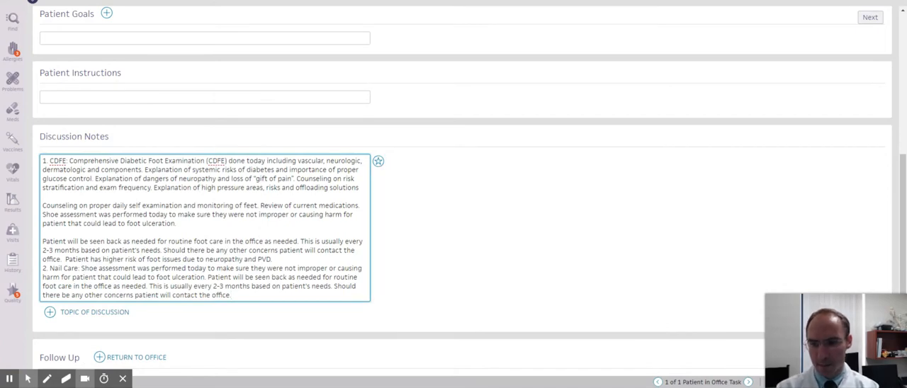
Step: Add the discussion note "3. Paronychia: This was trimmed back and treated with nail care today and no anesthesia was needed."
key(Return)
text(3)
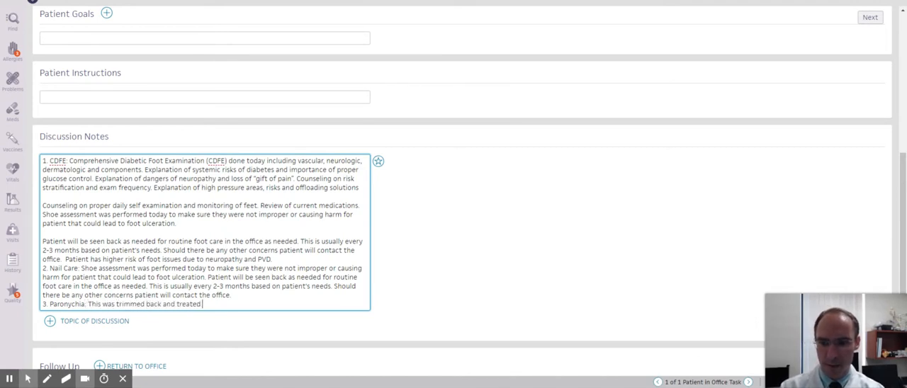
text(with nail care today and no anesth)
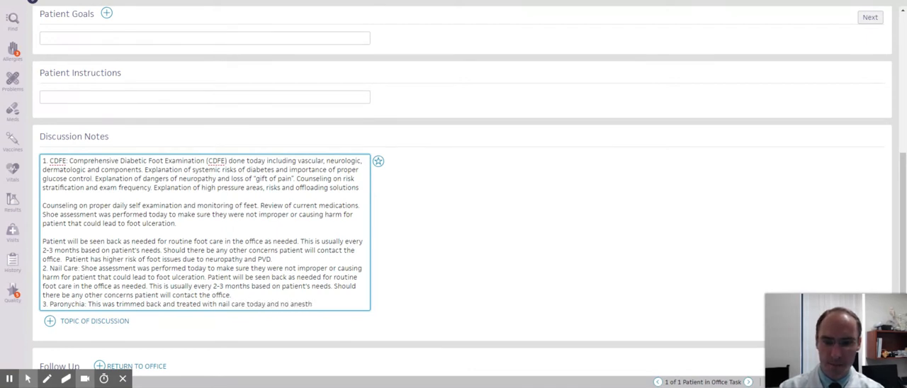
text(a was needed.)
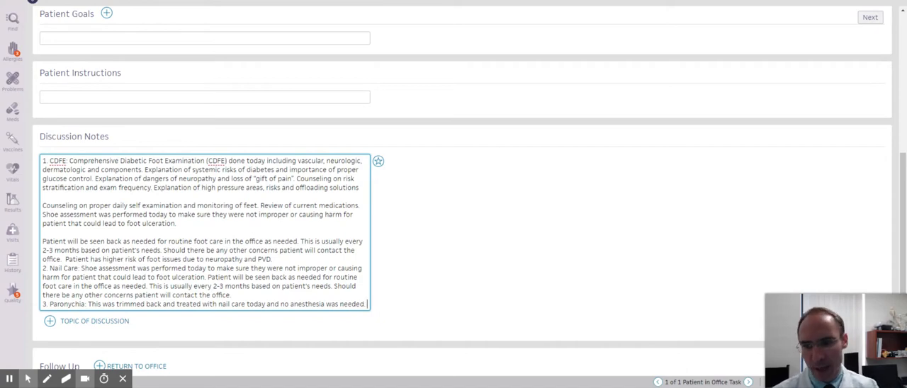
scroll(454, 213, down, 1)
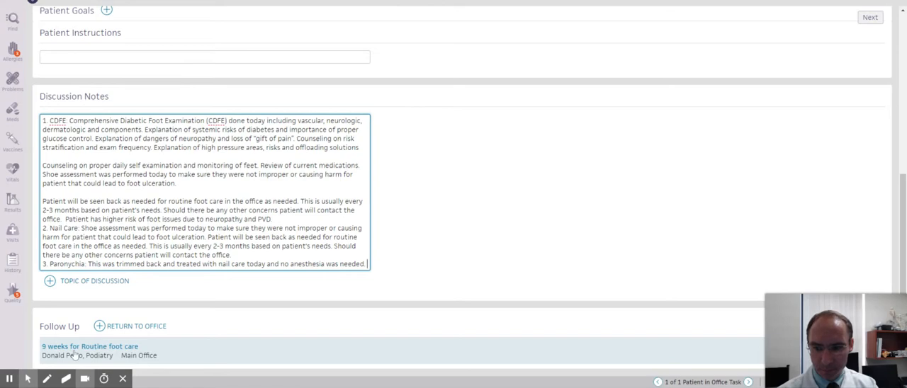
click(99, 326)
scroll(118, 289, down, 3)
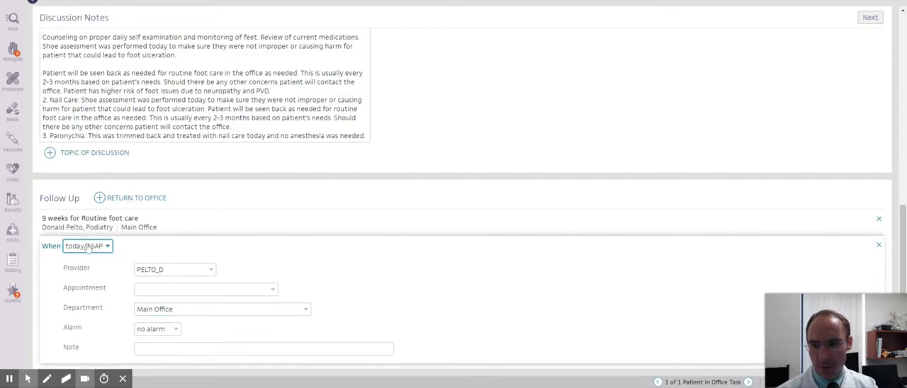
scroll(881, 250, up, 3)
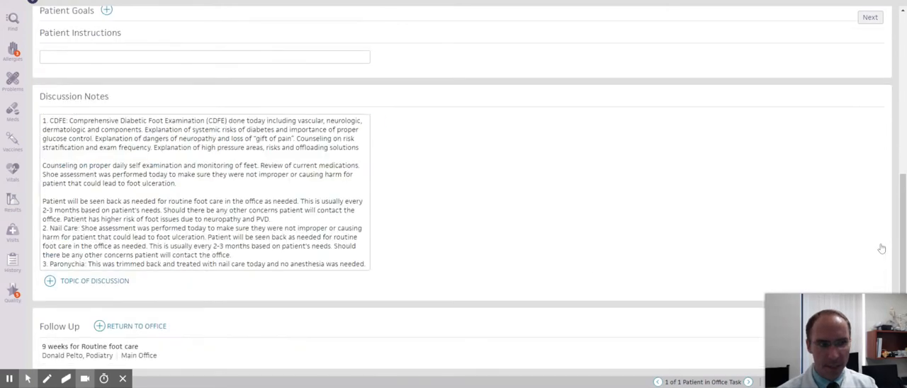
Step: Proceed to the encounter summary and look over the letter templates, including New Detailed Consult
click(870, 17)
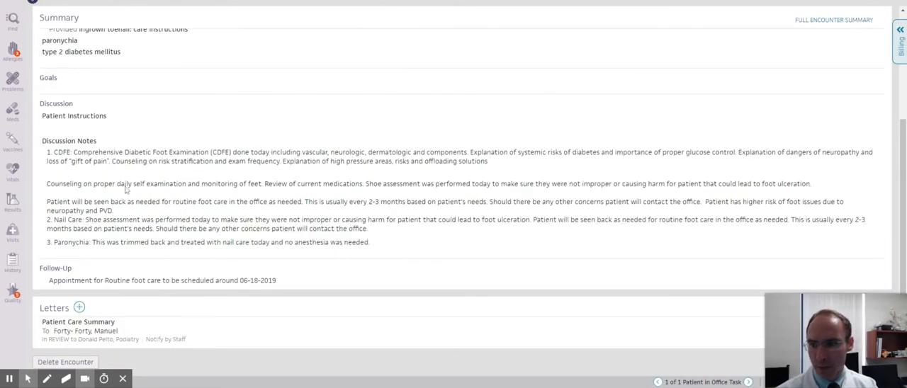
click(78, 307)
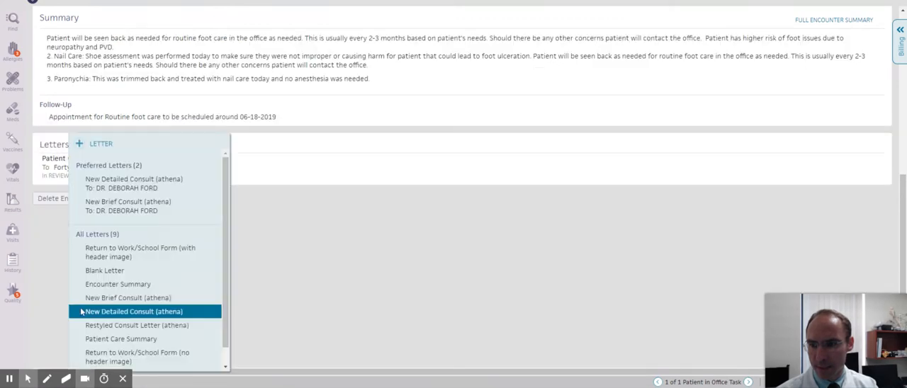
click(142, 183)
click(305, 234)
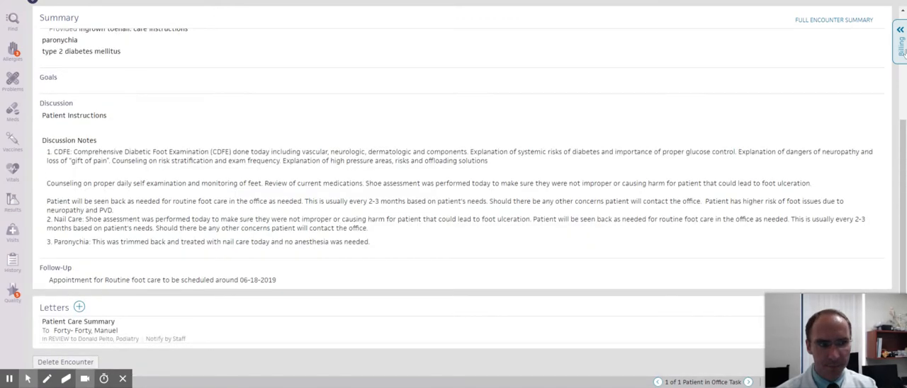
Step: In Billing, set the E&M procedure code to 99203 with ICD-10 codes E1142, L03031 and L03032
click(901, 51)
scroll(678, 152, down, 5)
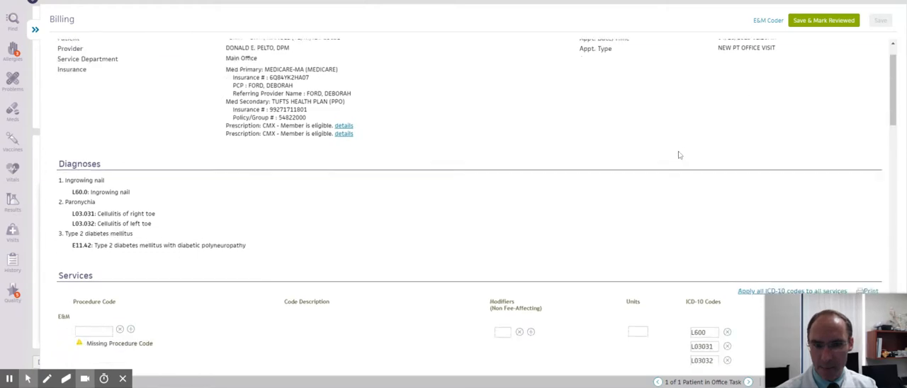
click(94, 85)
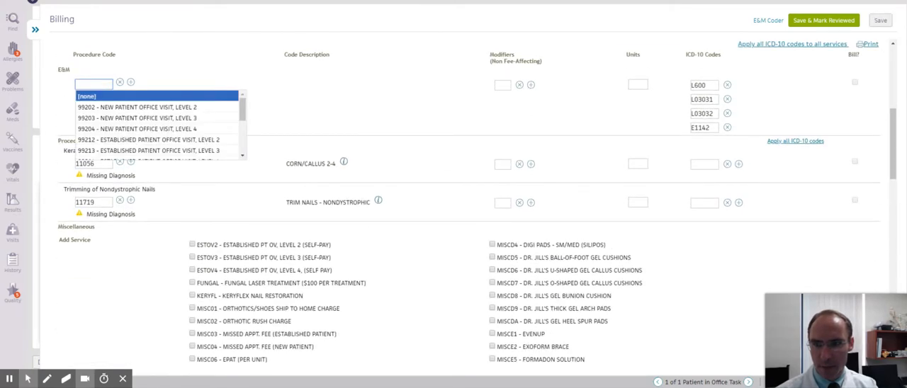
click(113, 119)
click(740, 135)
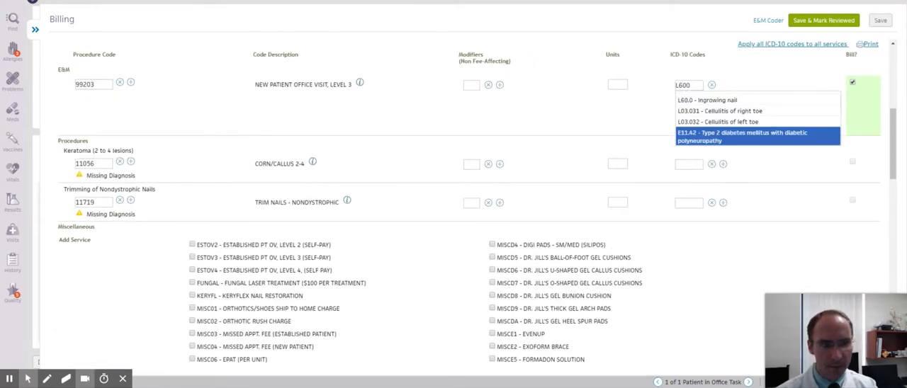
click(716, 127)
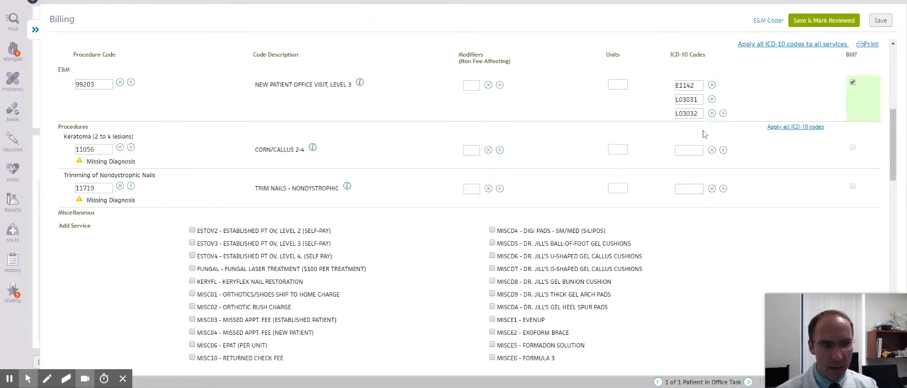
Step: Assign ICD-10 code L600 to the Trimming of Nondystrophic Nails service and save the billing
click(689, 150)
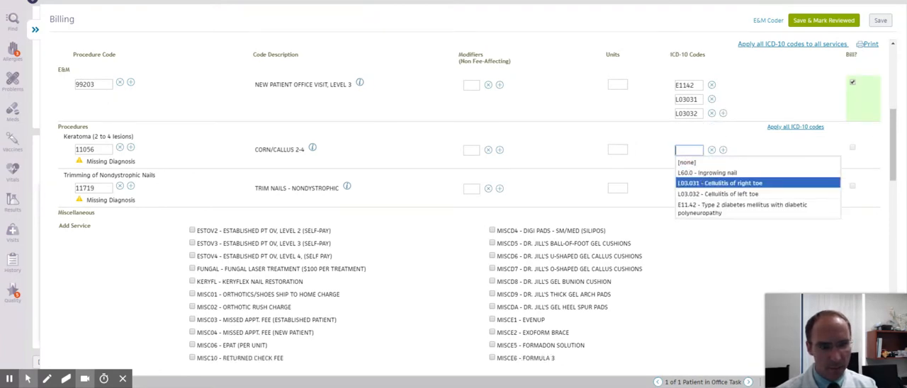
click(585, 173)
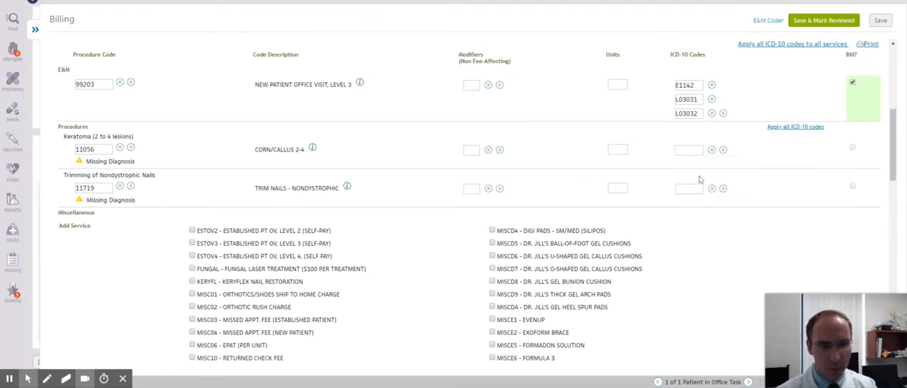
click(694, 189)
click(700, 212)
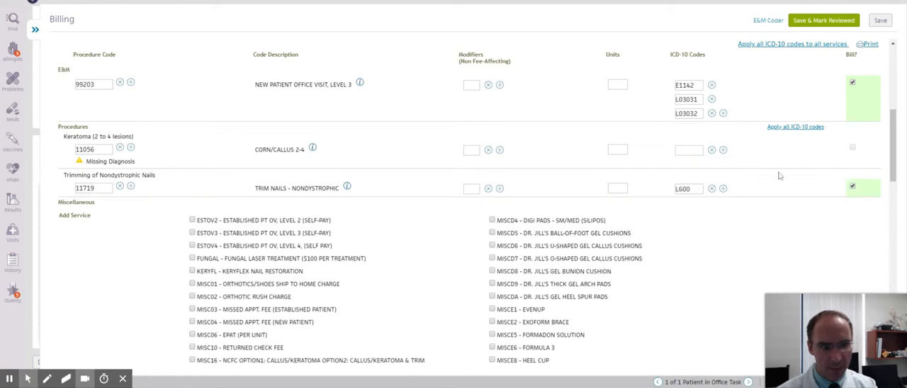
click(881, 21)
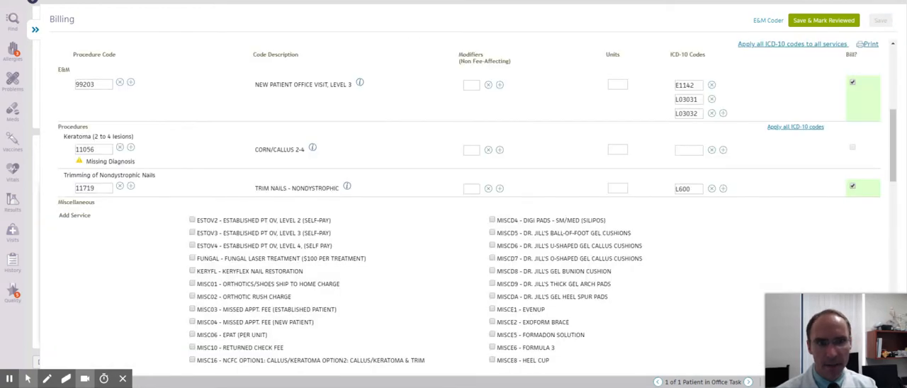
scroll(92, 97, up, 5)
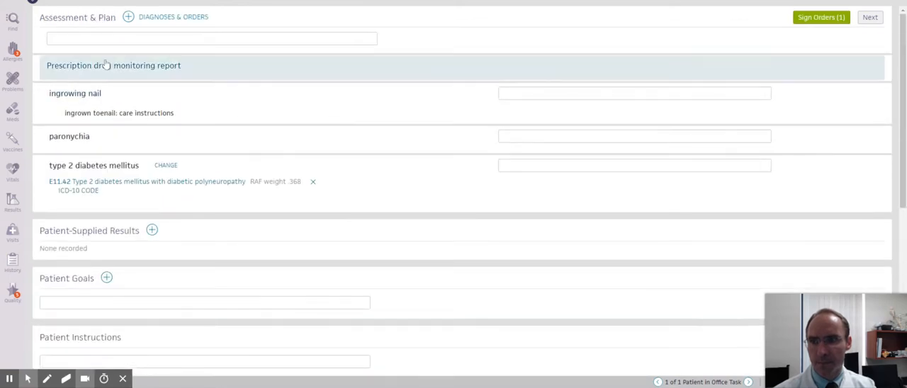
Step: Add the foot callus diagnosis to the Assessment & Plan and sign the pending order
click(128, 16)
text(callu)
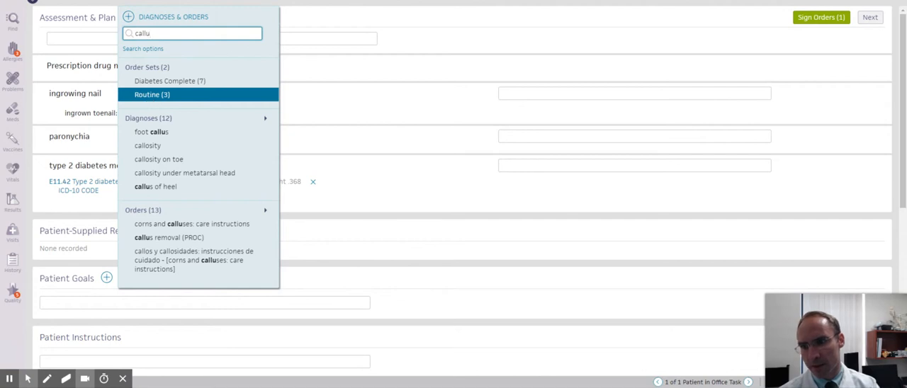
click(152, 131)
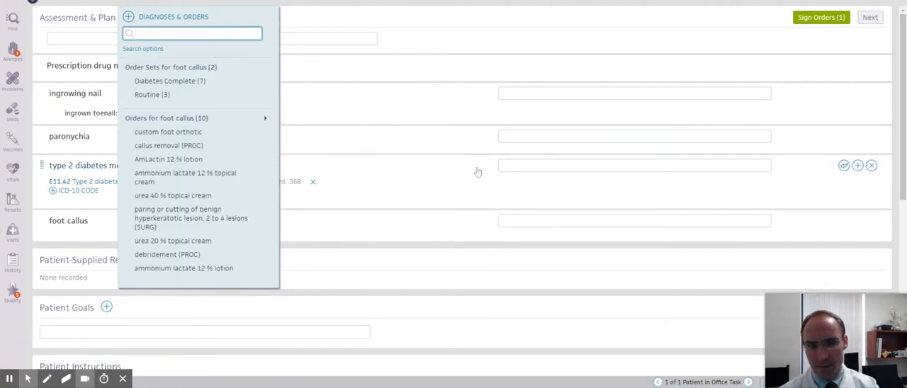
click(816, 23)
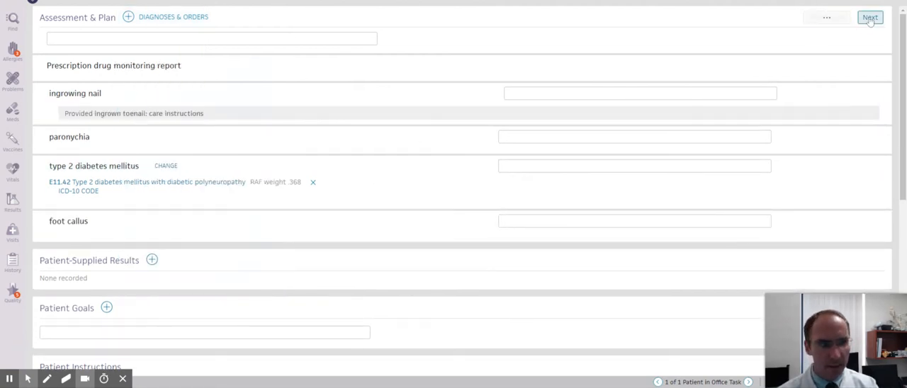
Step: In Billing, assign ICD-10 code L84 to the Keratoma (2 to 4 lesions) procedure 11056 and save the billing
click(872, 19)
click(898, 46)
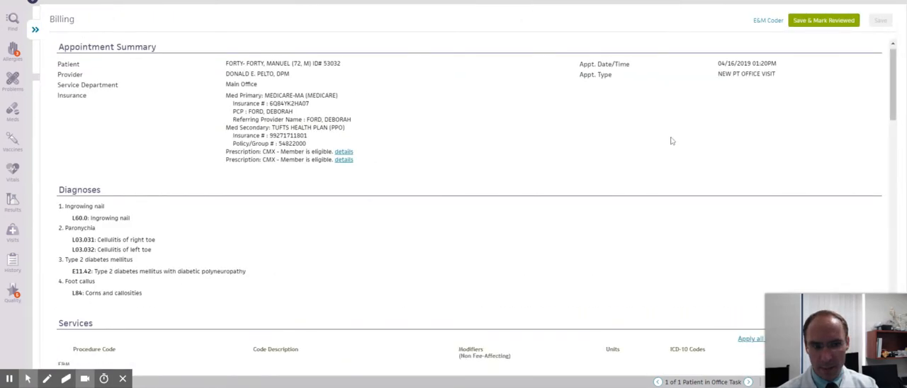
scroll(728, 170, down, 5)
click(692, 173)
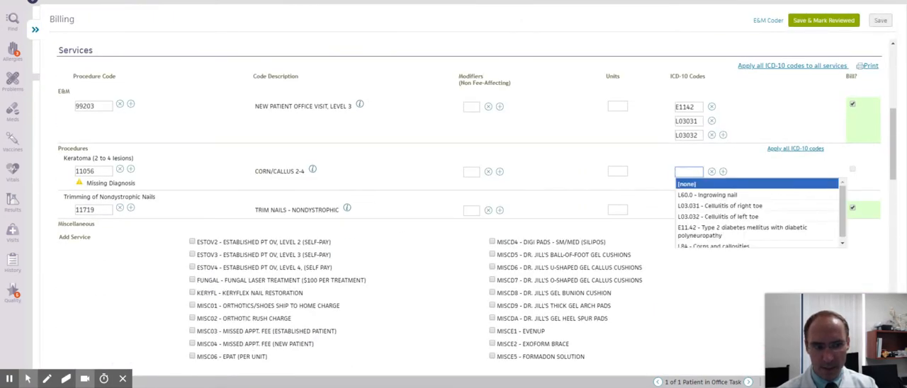
click(707, 242)
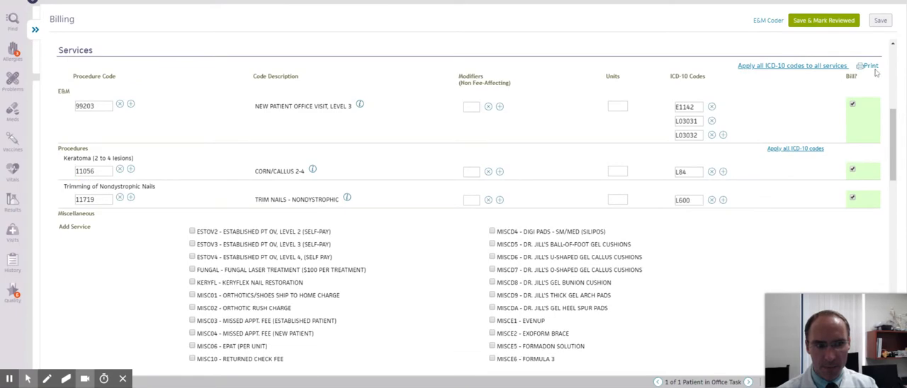
click(881, 23)
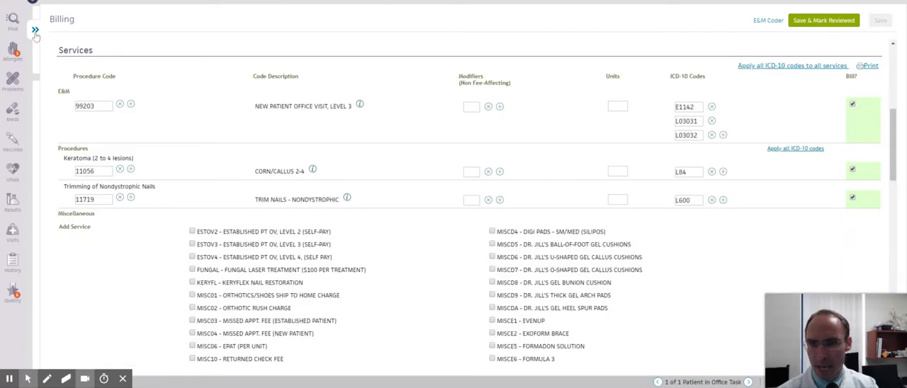
Step: Close Billing and review the encounter summary, including the discussion notes, follow-up and letters
click(35, 32)
scroll(401, 108, down, 4)
scroll(393, 110, down, 2)
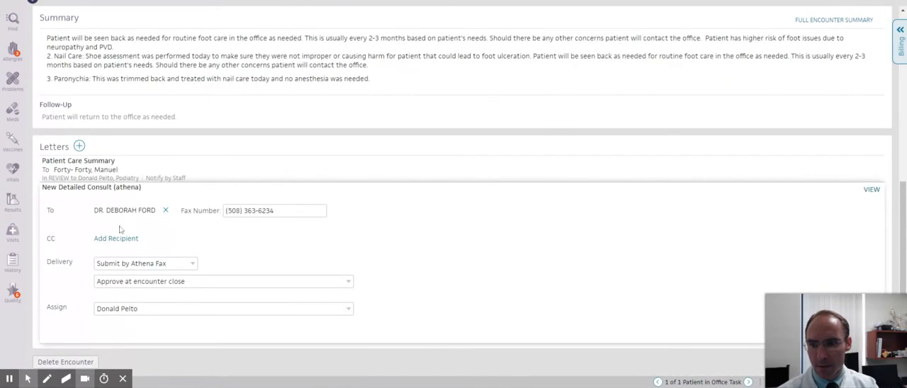
scroll(815, 39, up, 5)
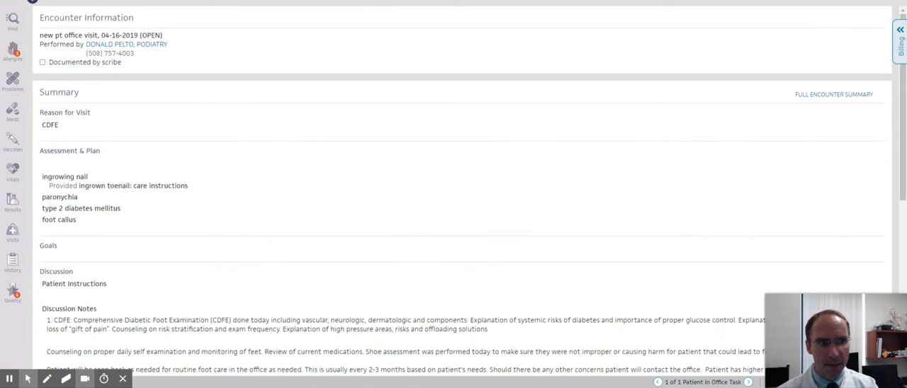